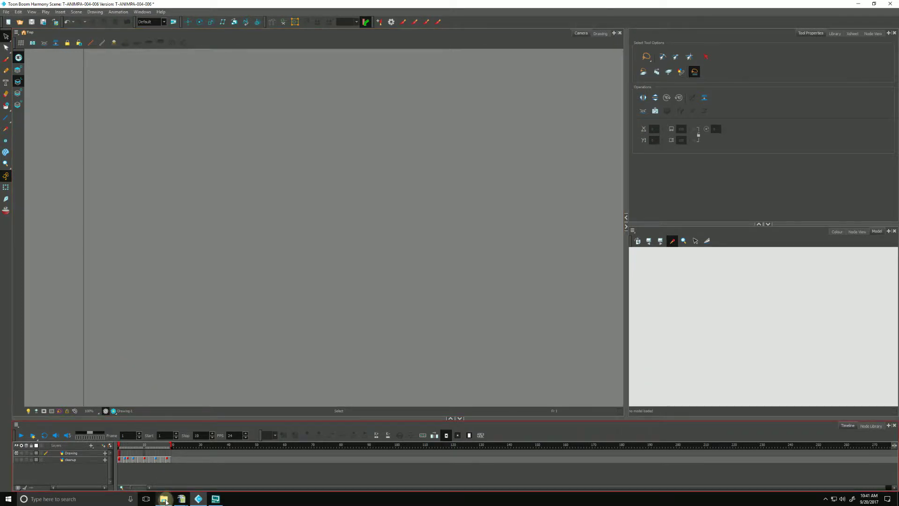
- Create and open a new 'models' folder inside the T-ANIMPA-004-006 scene folder
left_click(165, 499)
left_click(201, 472)
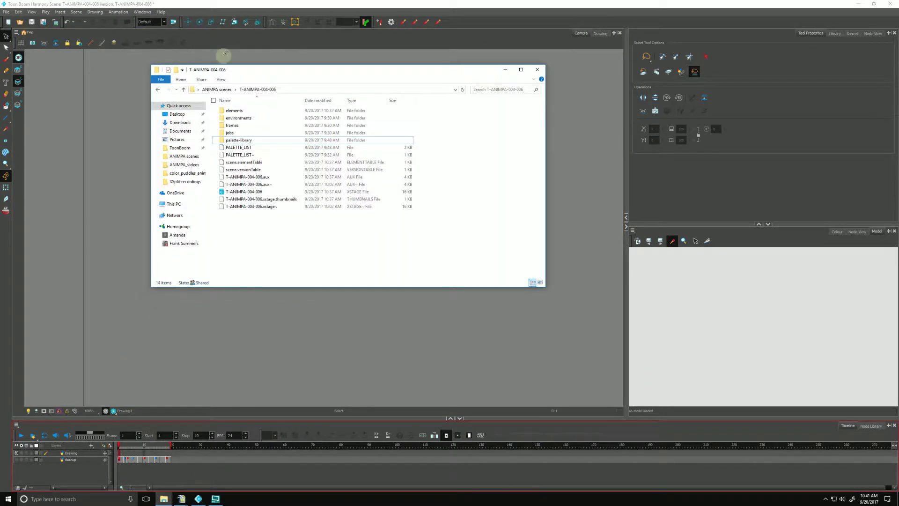
left_click_drag(274, 73, 261, 73)
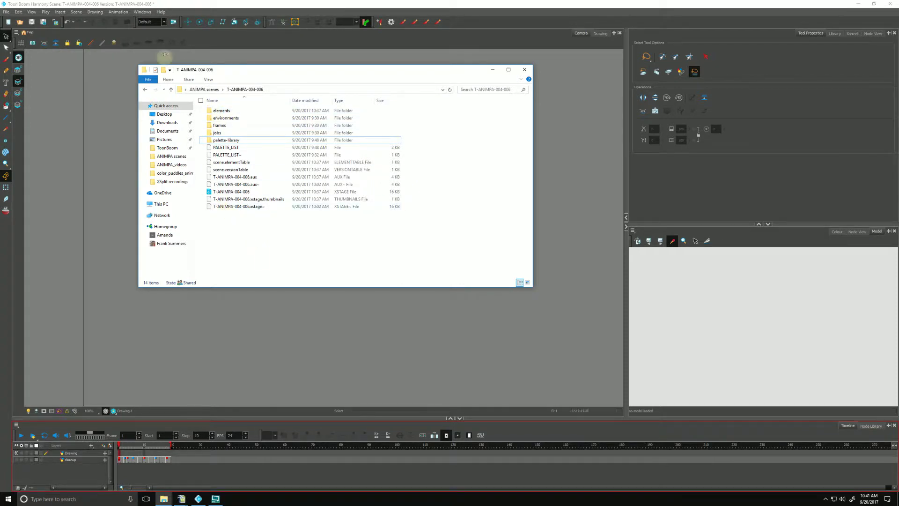
left_click(163, 70)
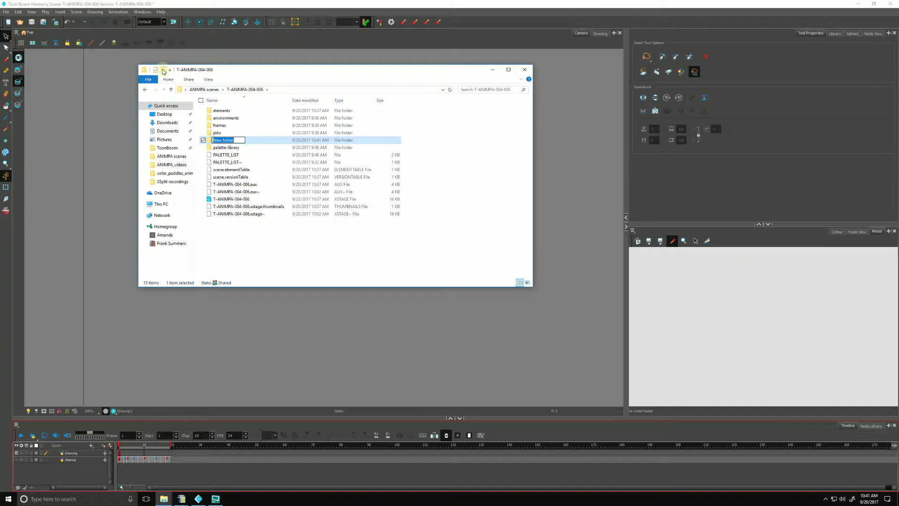
type("models")
left_click(277, 252)
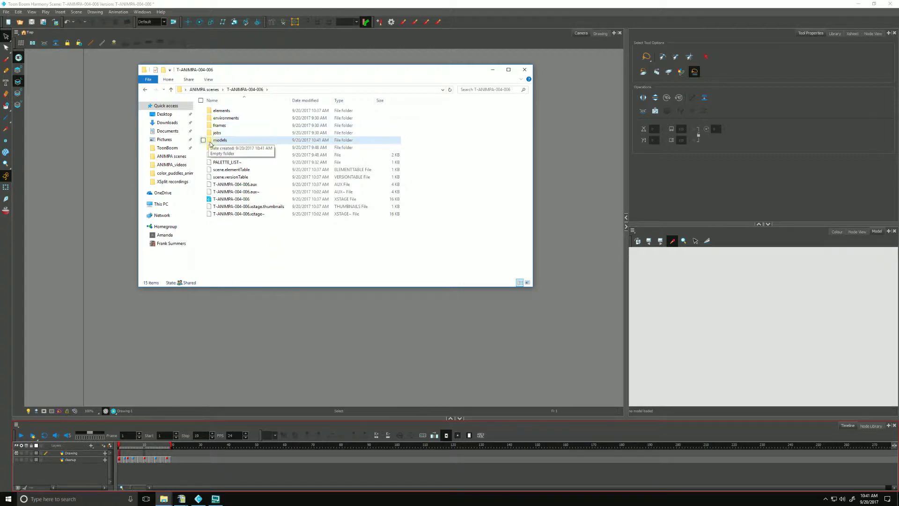
double_click(210, 140)
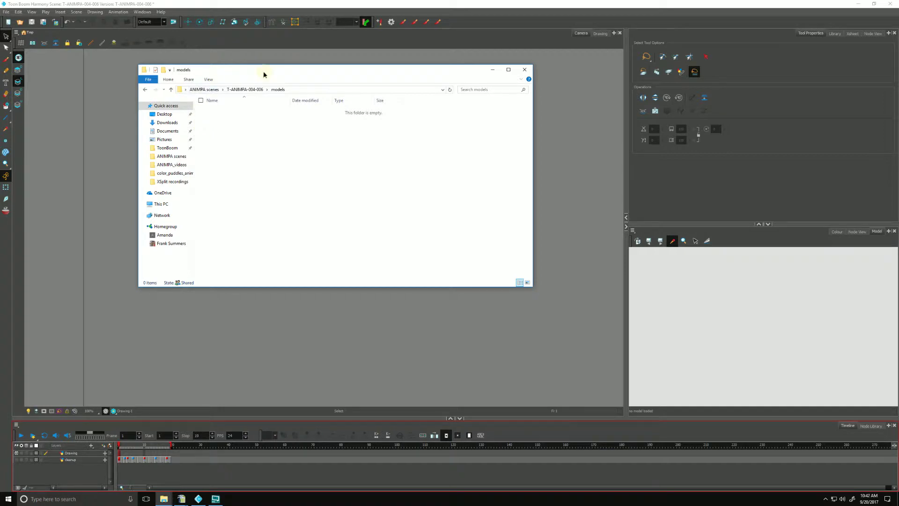
- Copy the two Girl_color .tvg files from the desktop into the models folder
left_click_drag(262, 72, 287, 84)
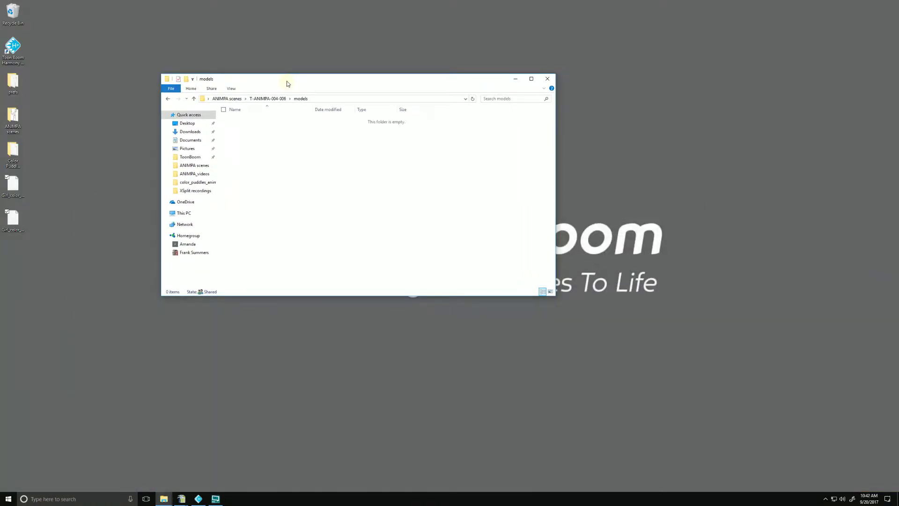
left_click_drag(42, 176, 11, 236)
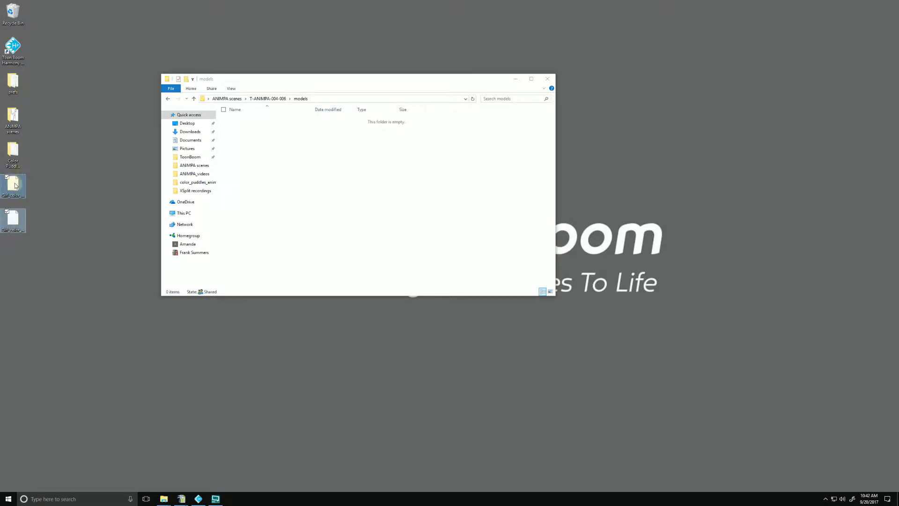
left_click(316, 191)
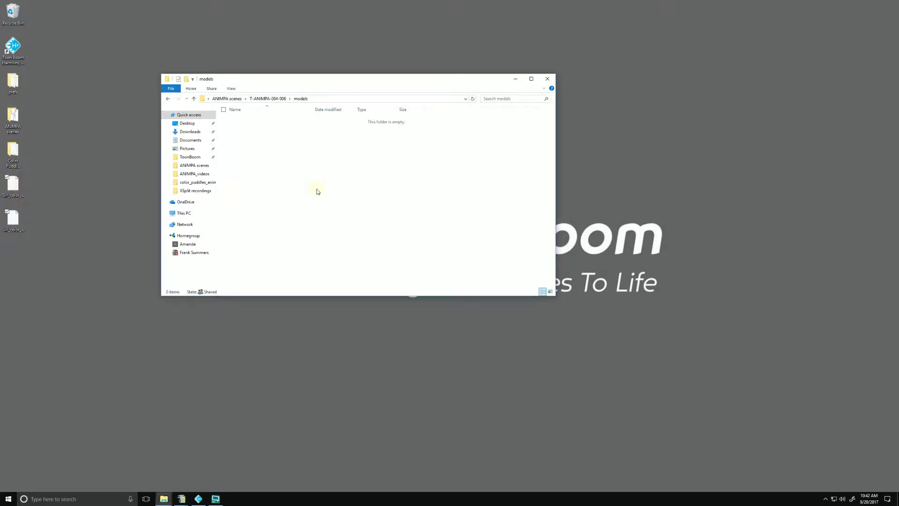
key("ctrl+v")
left_click(318, 192)
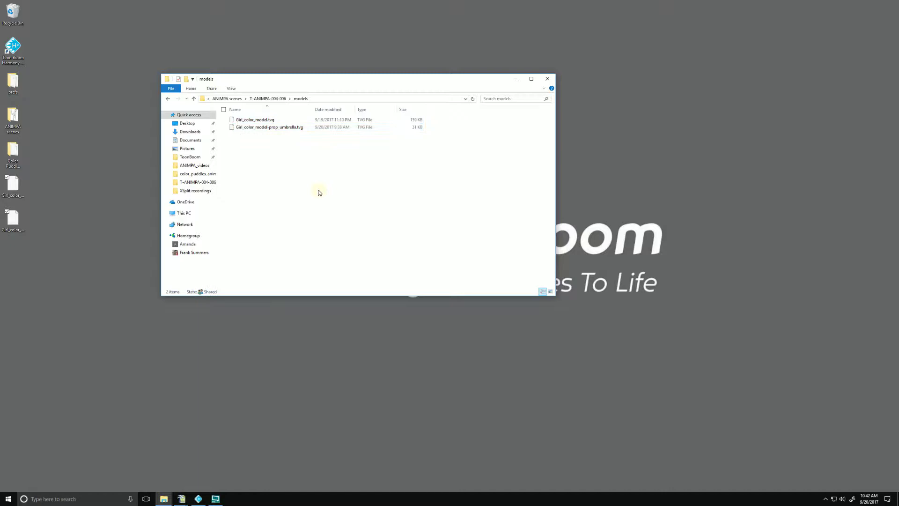
- With the Drawing layer selected, load the default models and show the girl holding her umbrella
left_click(198, 498)
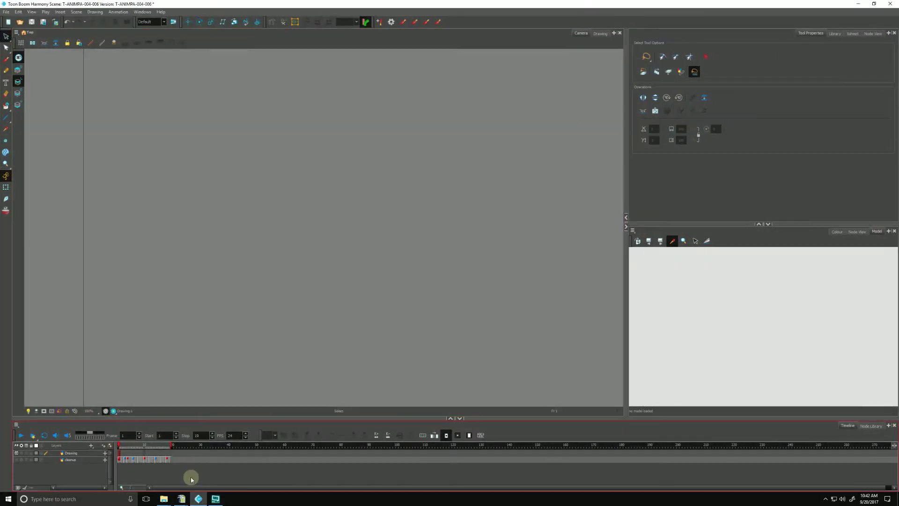
left_click(118, 452)
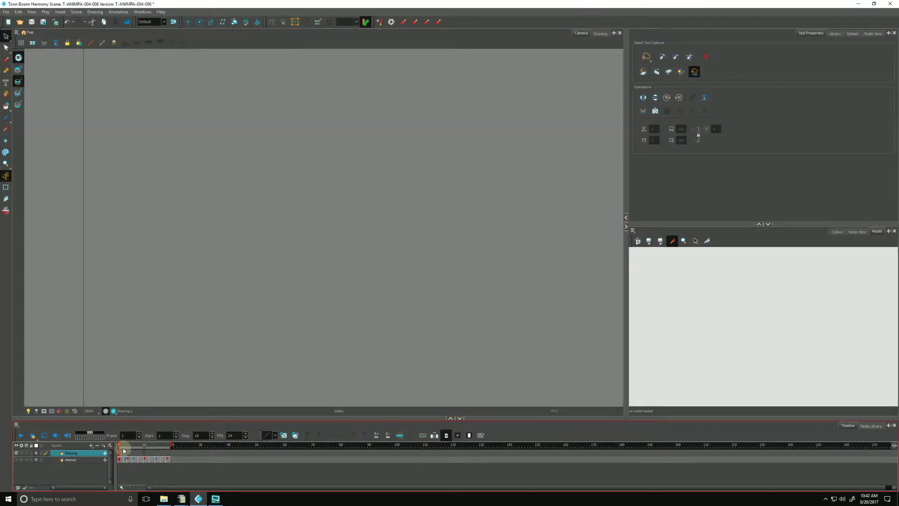
left_click(633, 230)
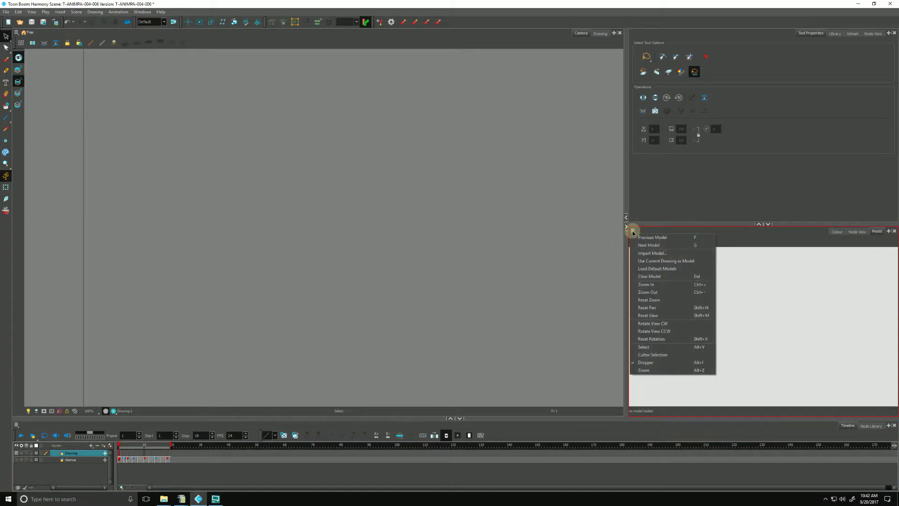
left_click(635, 271)
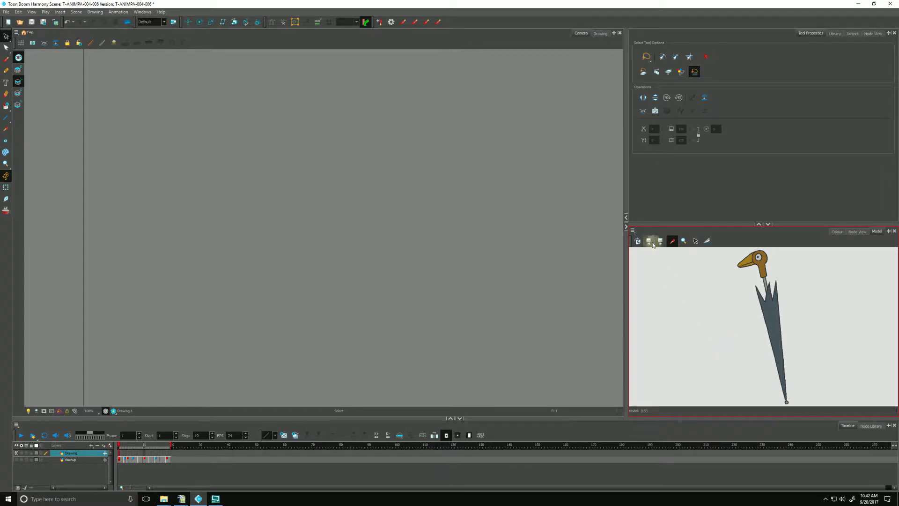
left_click(649, 243)
left_click(650, 244)
left_click(652, 245)
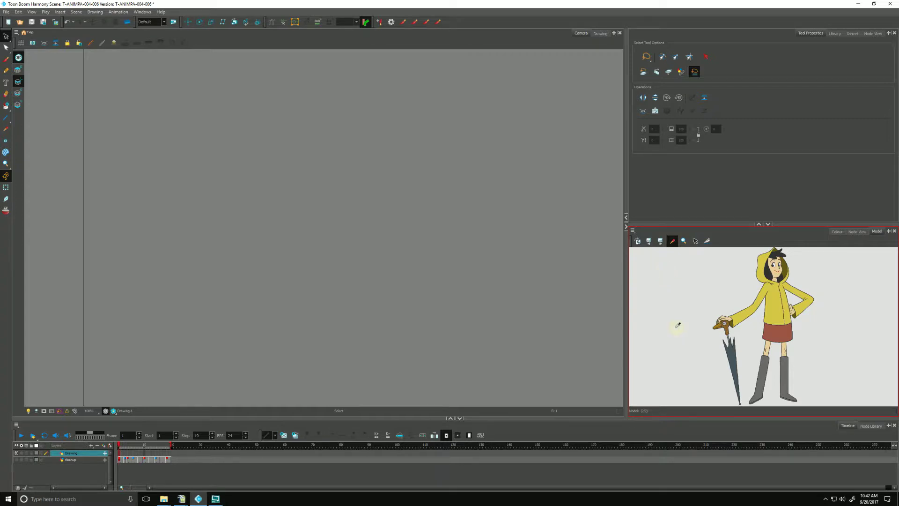
left_click(695, 241)
left_click(701, 258)
left_click_drag(706, 294, 698, 298)
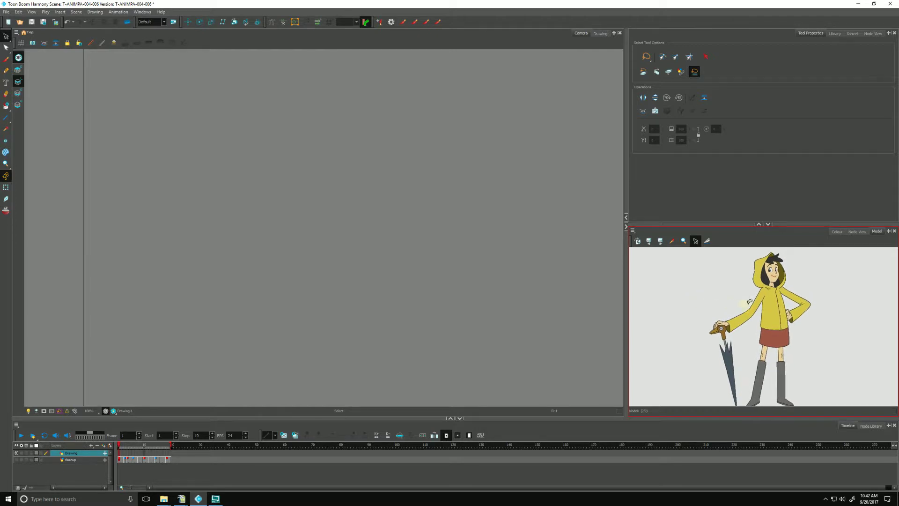
mouse_move(755, 291)
left_mouse_down()
mouse_move(769, 234)
mouse_move(836, 332)
mouse_move(787, 412)
mouse_move(709, 394)
mouse_move(695, 320)
mouse_move(725, 277)
left_mouse_up()
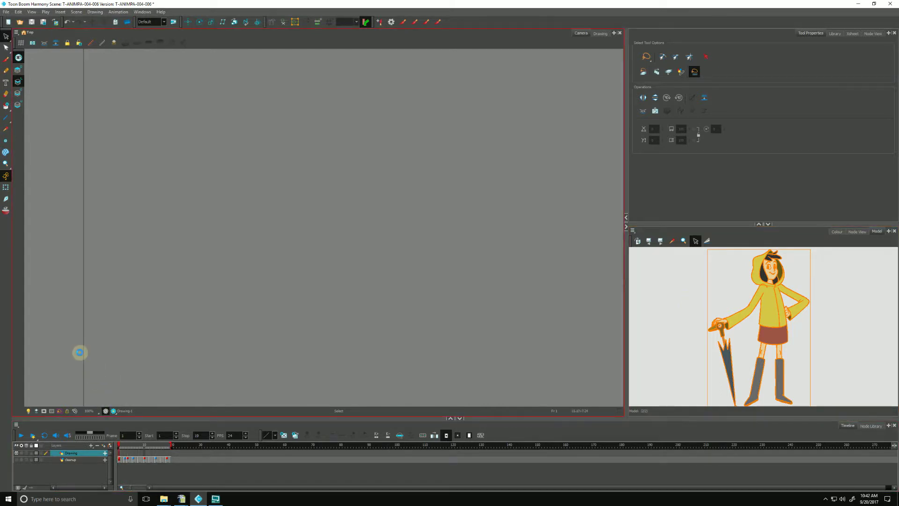
left_click(82, 340)
key("ctrl+v")
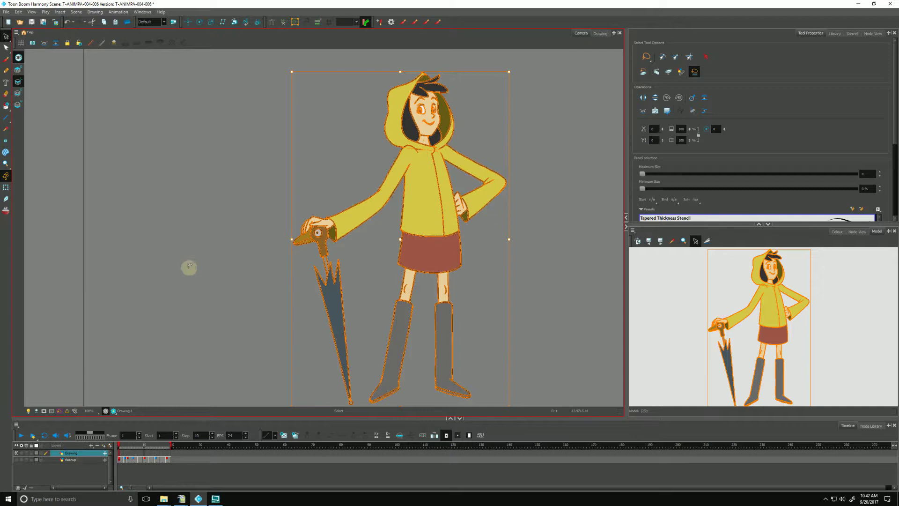
left_click(183, 292)
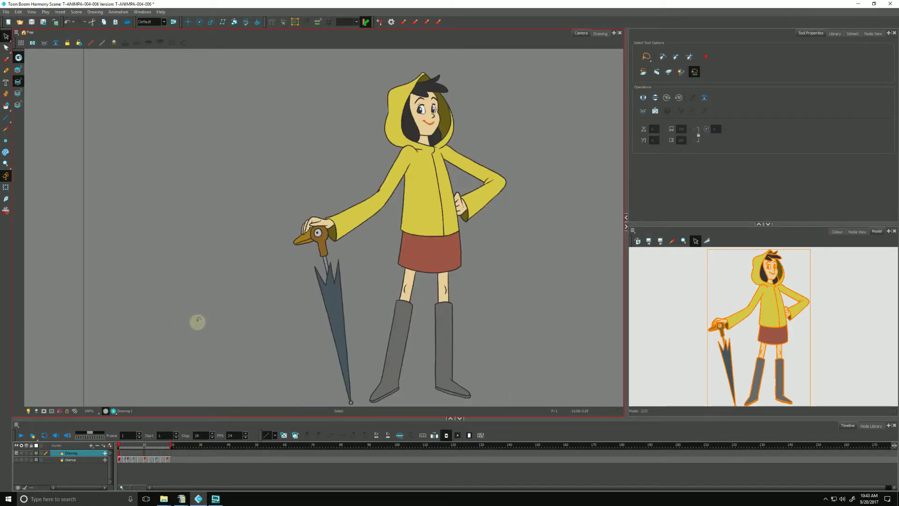
key("ctrl+z")
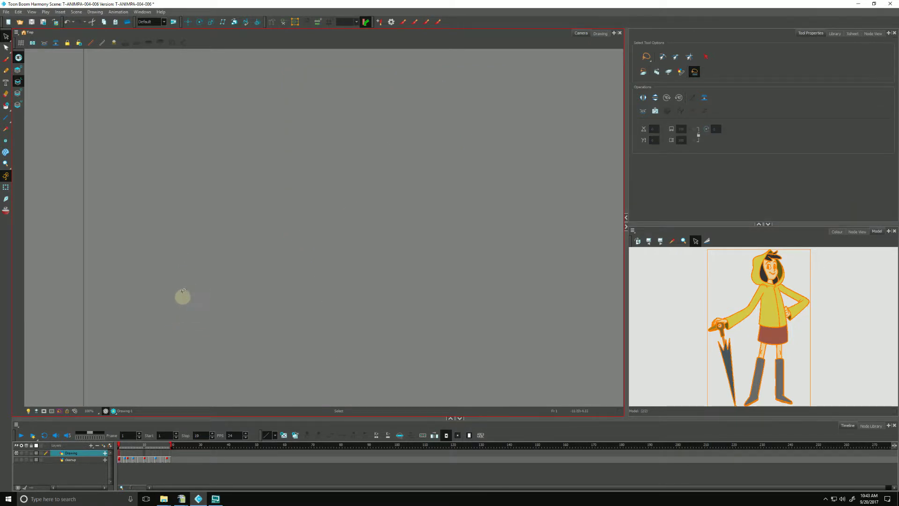
left_click(707, 241)
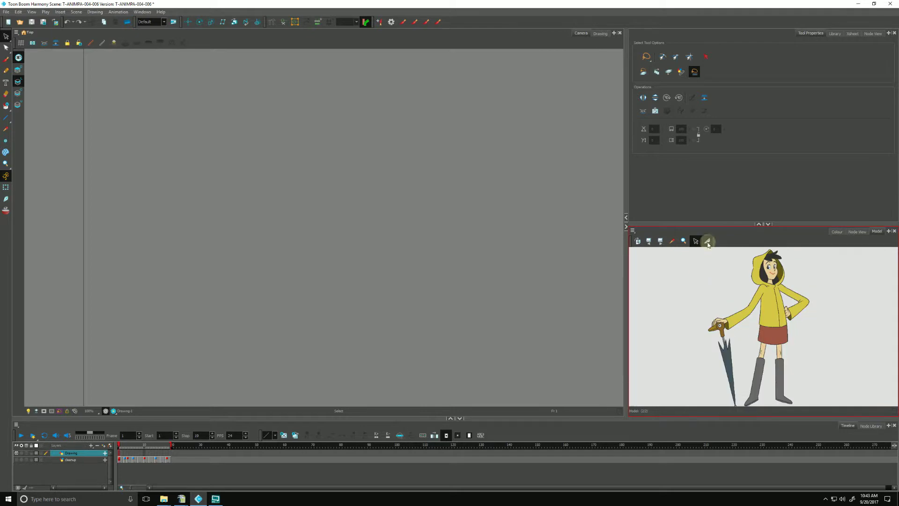
mouse_move(741, 272)
left_mouse_down()
mouse_move(798, 260)
mouse_move(743, 270)
left_mouse_up()
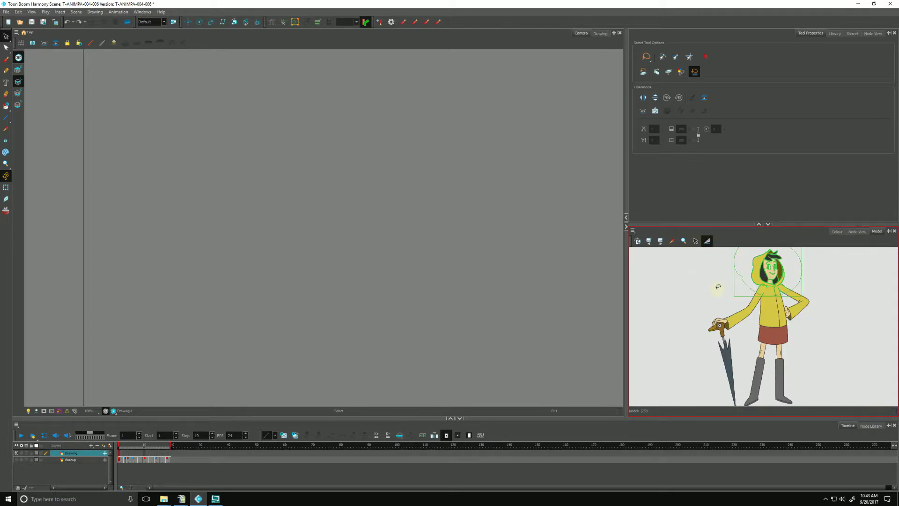
left_click(221, 268)
key("ctrl+v")
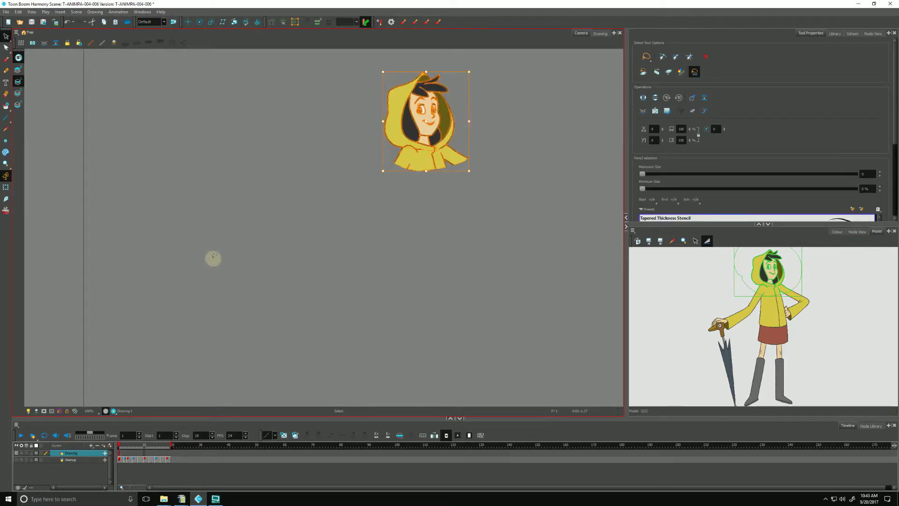
key("ctrl+z")
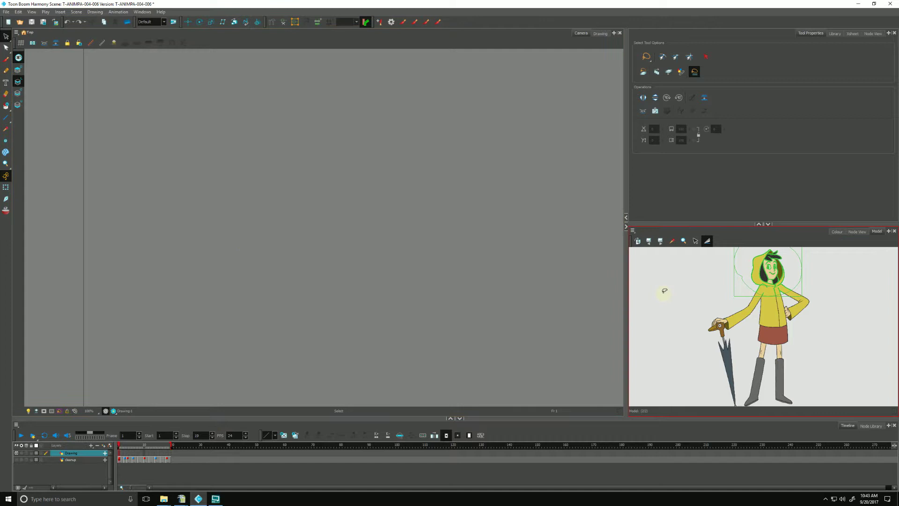
- Sample the yellow raincoat colour from the girl's coat in the Model view, then show the cleanup layer
left_click(674, 324)
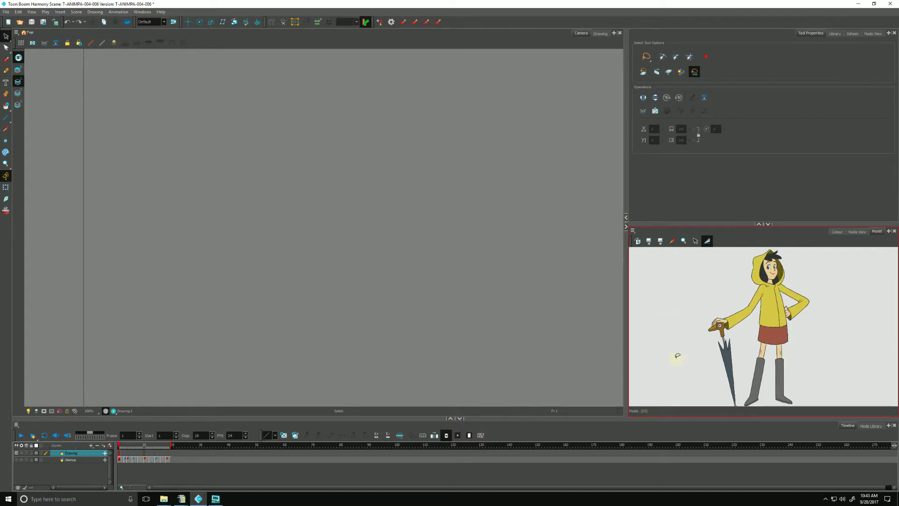
left_click(673, 242)
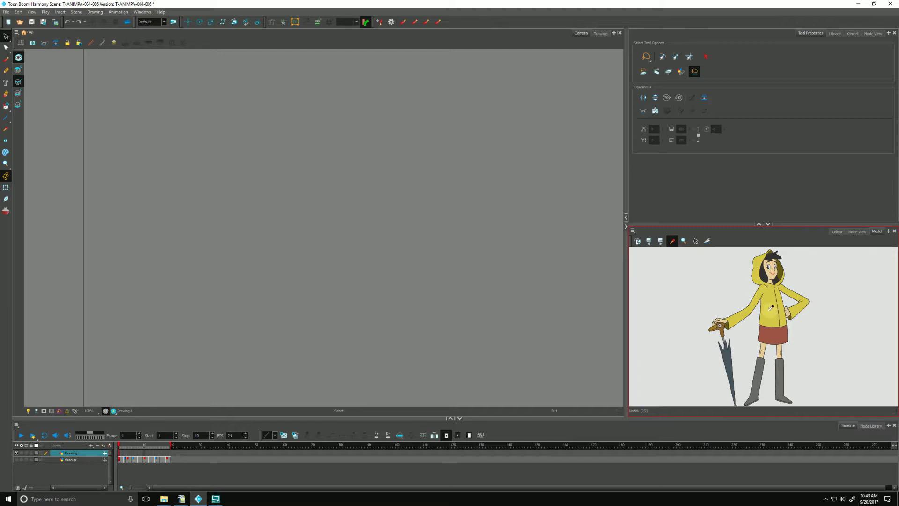
left_click(775, 310)
left_click(16, 459)
- Select the cleanup layer and centre the girl's drawing in the Camera view at 125% zoom
left_click(76, 462)
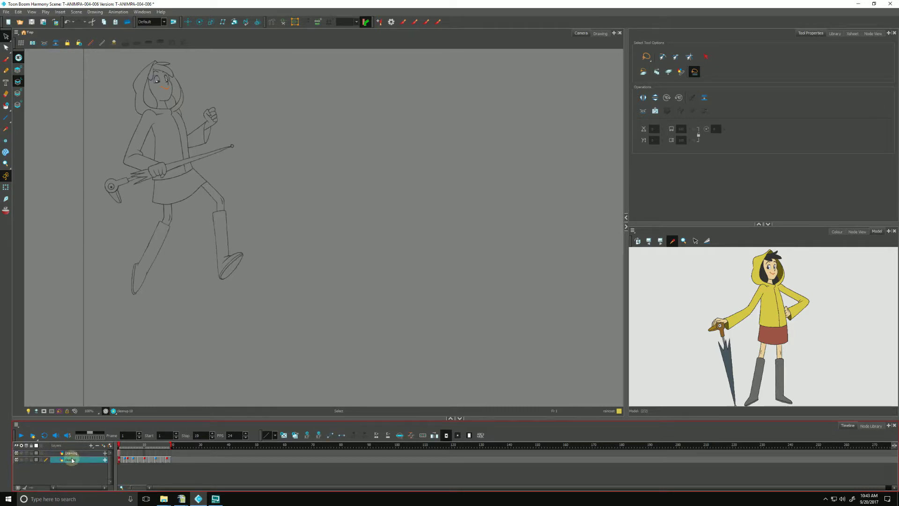
left_click_drag(132, 323, 293, 335)
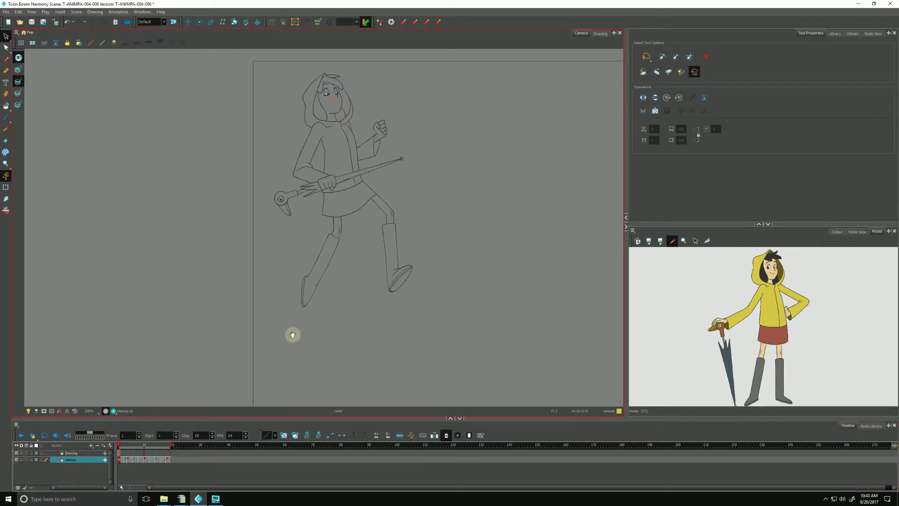
key("alt+z")
left_click(285, 224)
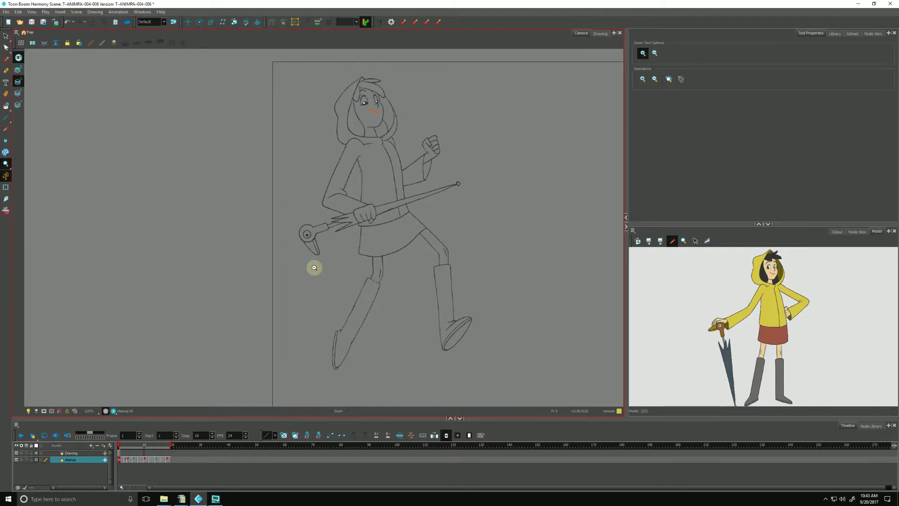
left_click(19, 93)
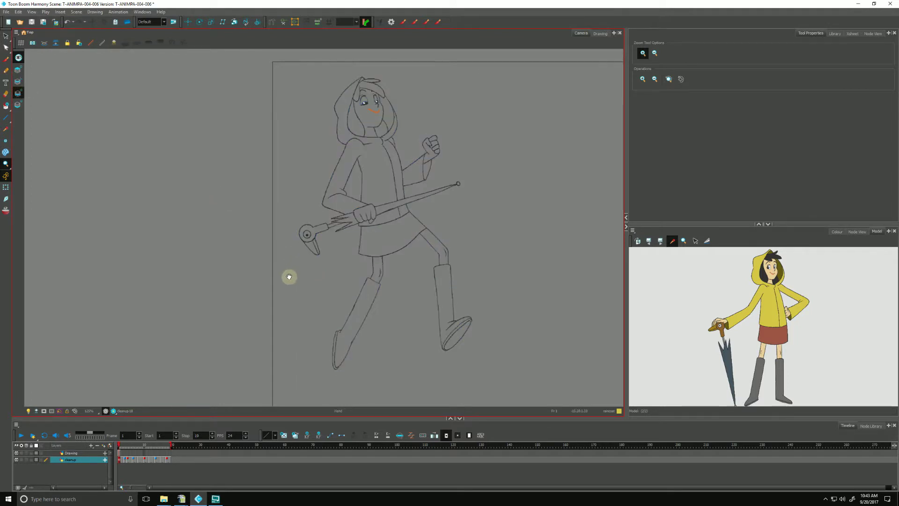
left_click_drag(289, 276, 290, 270)
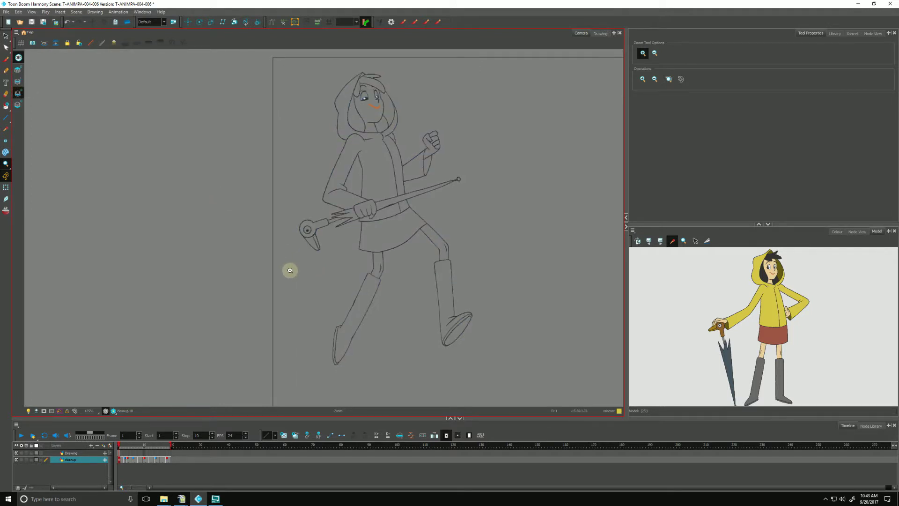
- Paint the hood, coat, right front, raised sleeve and strip below the umbrella yellow
left_click(6, 105)
left_click(769, 288)
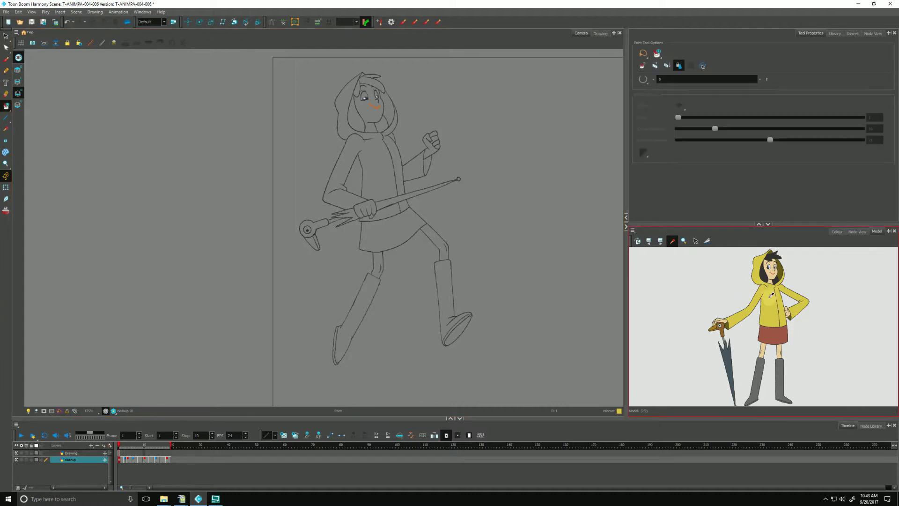
left_click(375, 185)
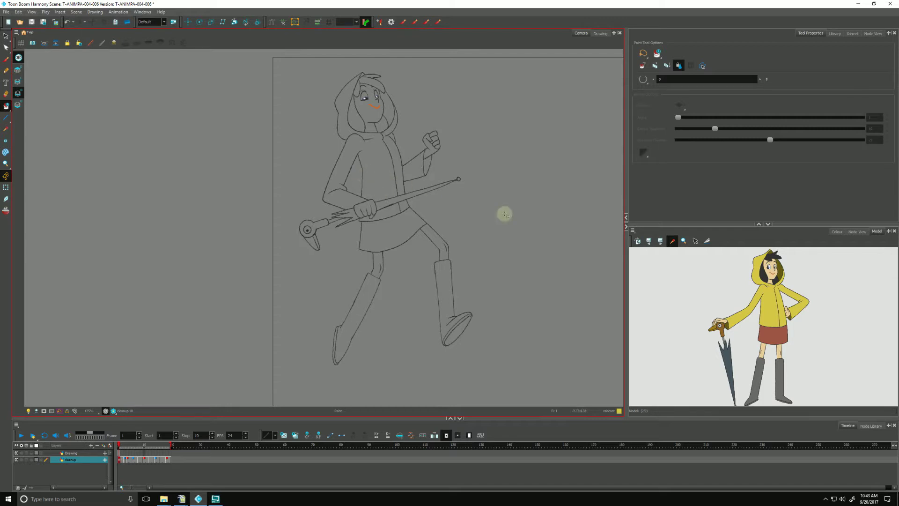
left_click(374, 183)
left_click(393, 153)
left_click(416, 171)
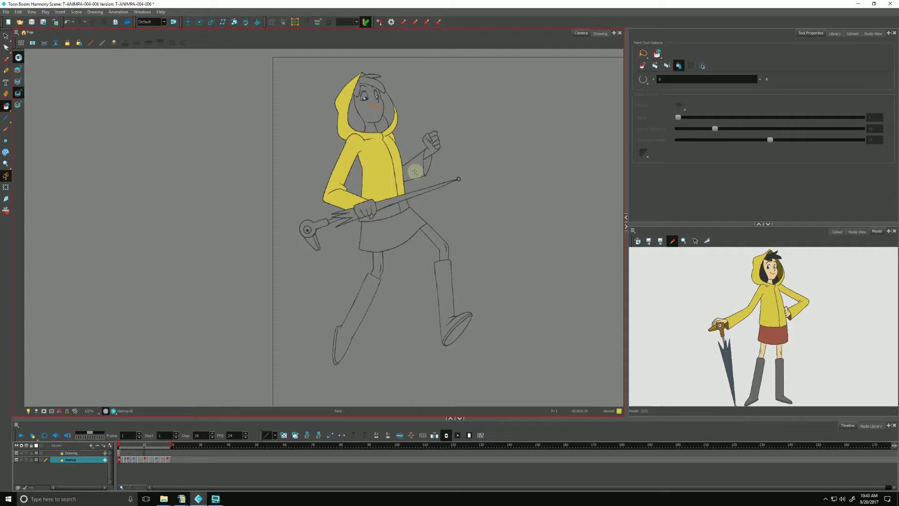
left_click(404, 209)
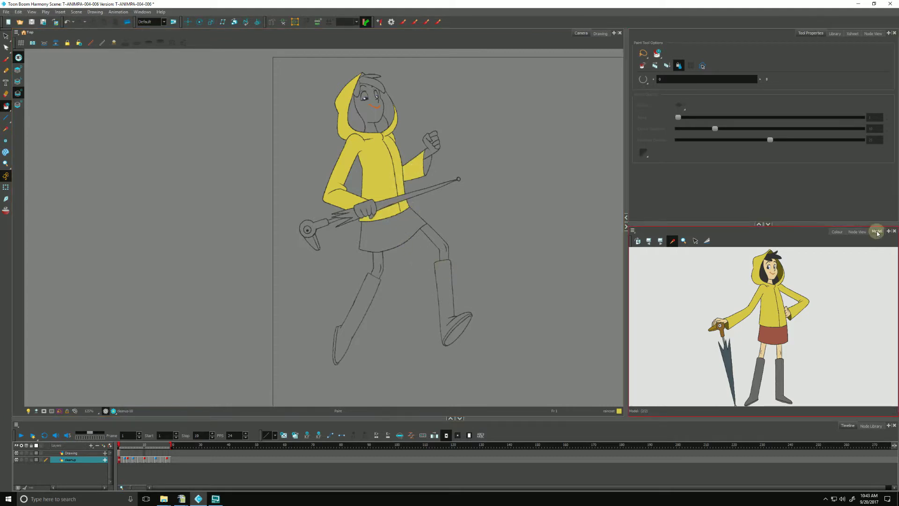
- Float the Model view at the top-left, resize it narrow and tall, and zoom in on the girl
left_click_drag(877, 233, 108, 114)
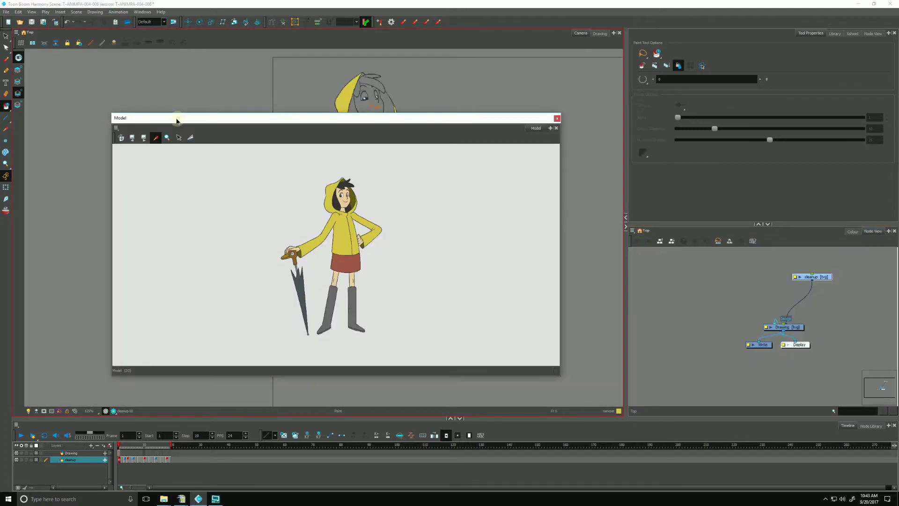
left_click_drag(177, 120, 98, 67)
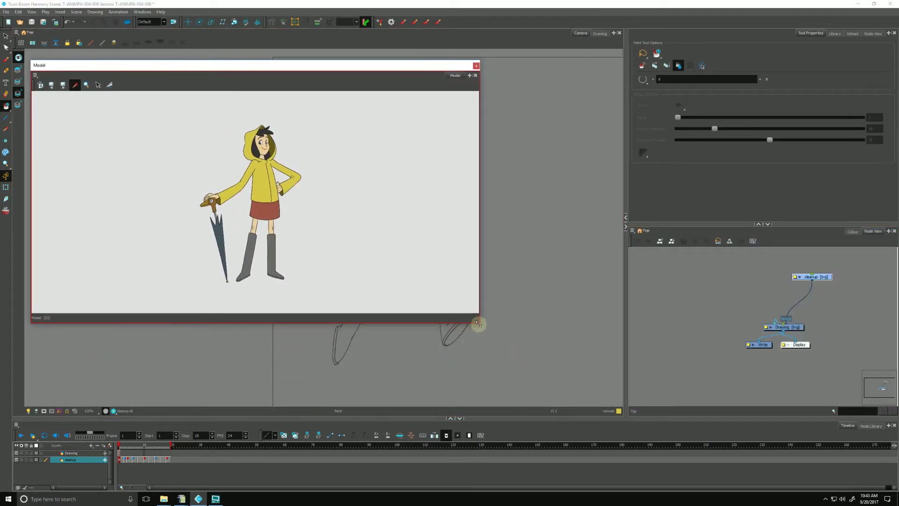
mouse_move(478, 323)
left_mouse_down()
mouse_move(236, 387)
mouse_move(257, 396)
left_mouse_up()
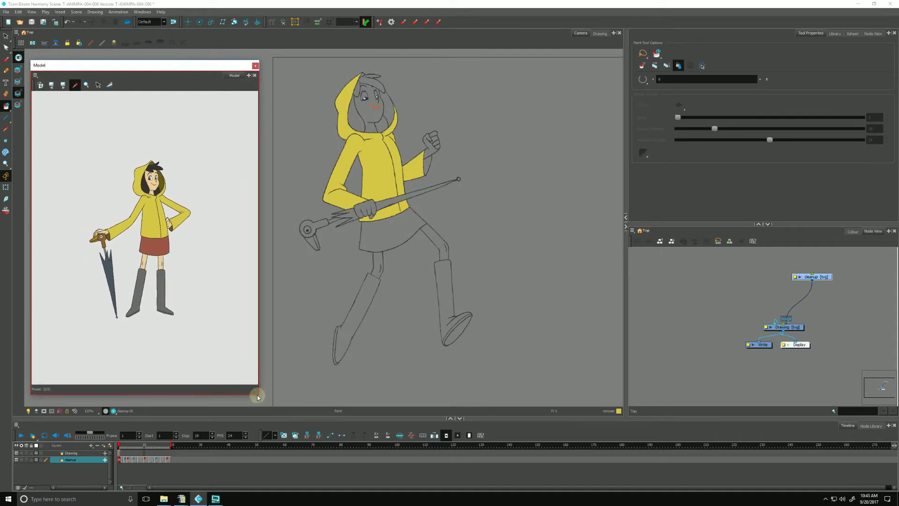
left_click(86, 86)
left_click(124, 228)
left_click_drag(149, 289, 122, 282)
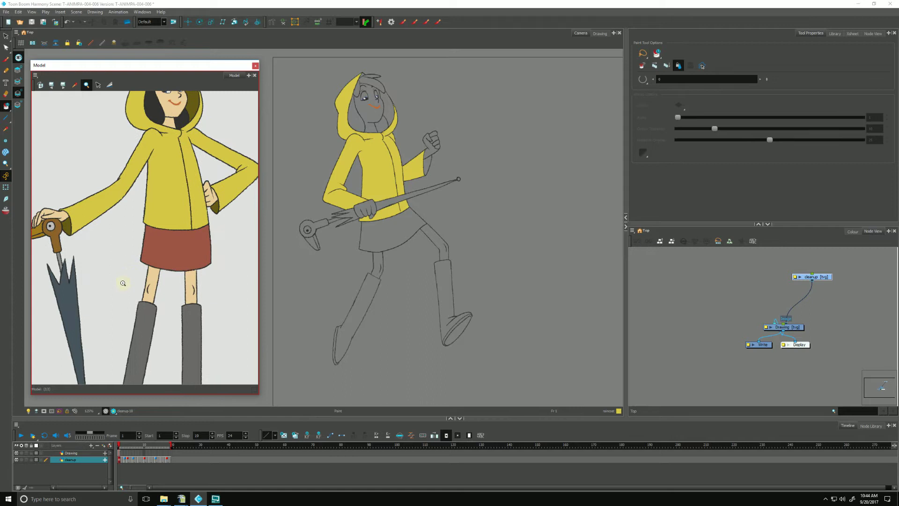
scroll(124, 285, "down", 2)
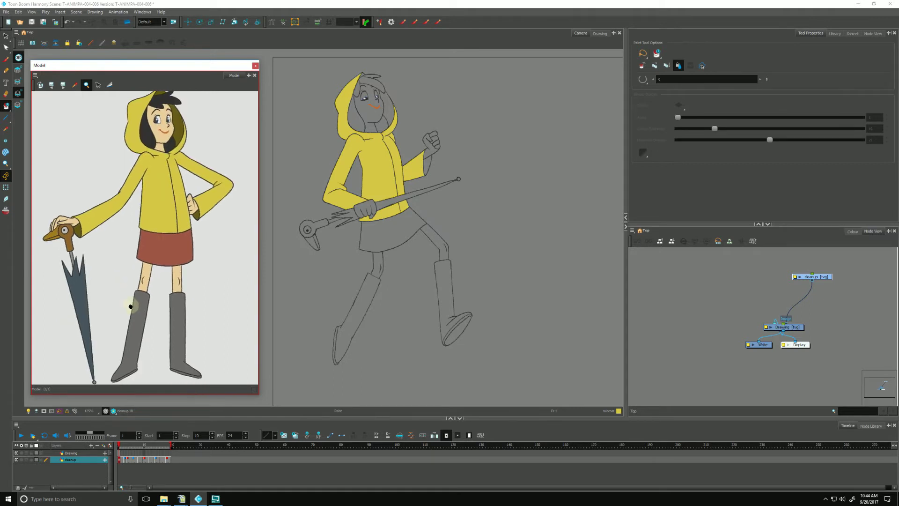
- Fill the hair dark and the inner hood with colours picked from the model
left_click(75, 86)
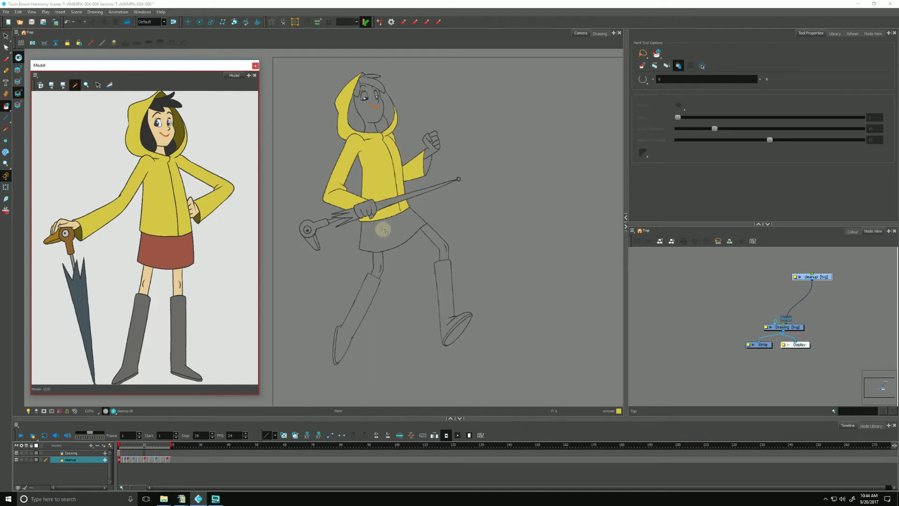
left_click(150, 135)
left_click(368, 75)
left_click(356, 109)
left_click(382, 125)
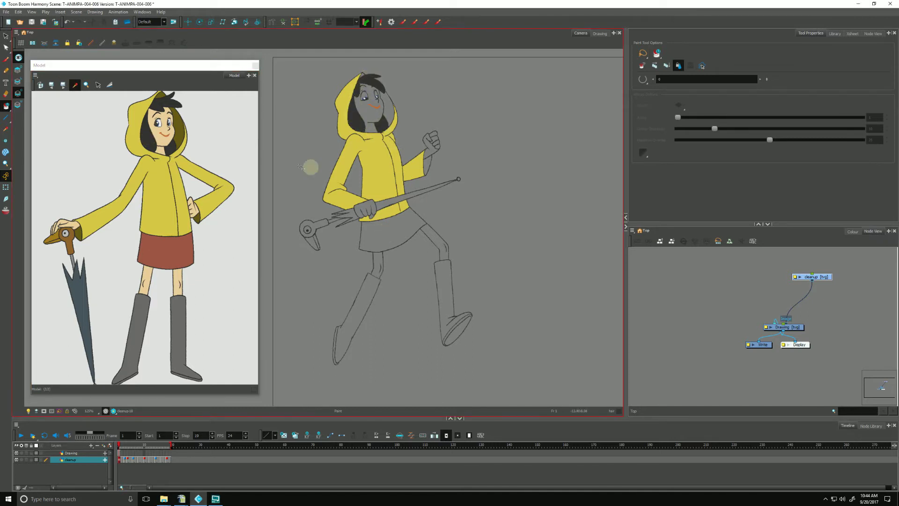
left_click(160, 95)
left_click(406, 133)
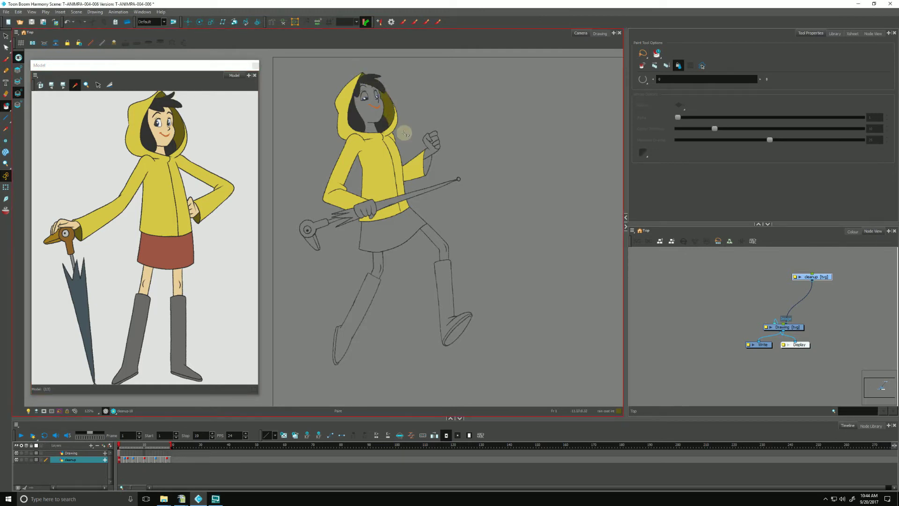
- Fill the face, raised fist and umbrella-gripping hand with the model's skin colour
left_click(162, 137)
left_click(368, 115)
left_click(423, 129)
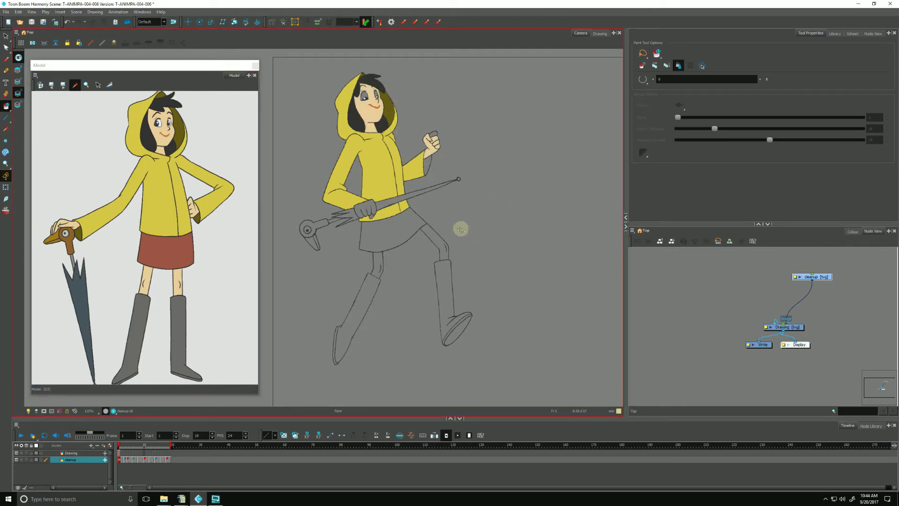
left_click(372, 216)
- Fill the skirt red, the umbrella handle brown and its beak tan from model colours
left_click(174, 245)
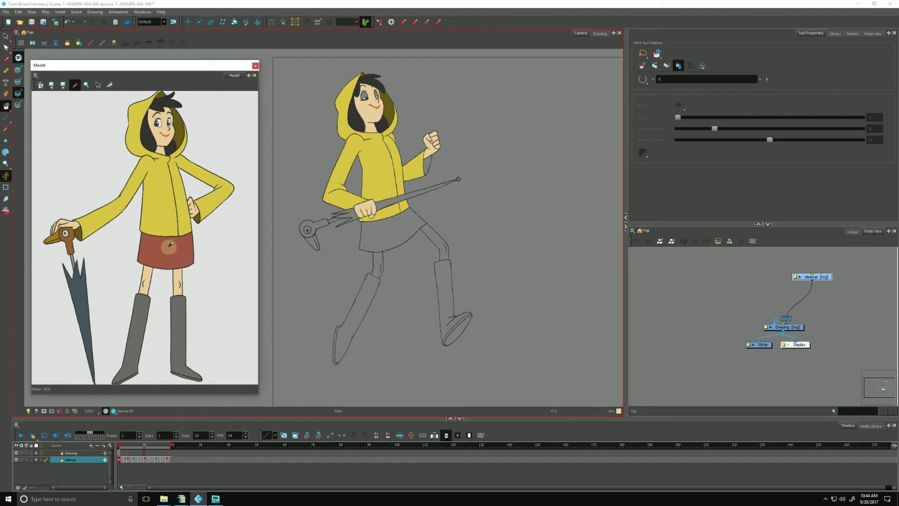
left_click(381, 235)
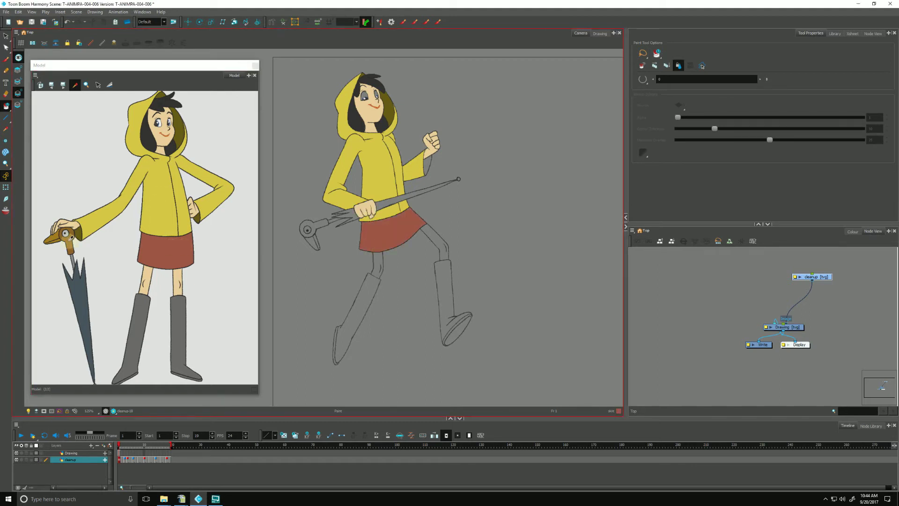
left_click(72, 238)
left_click(313, 227)
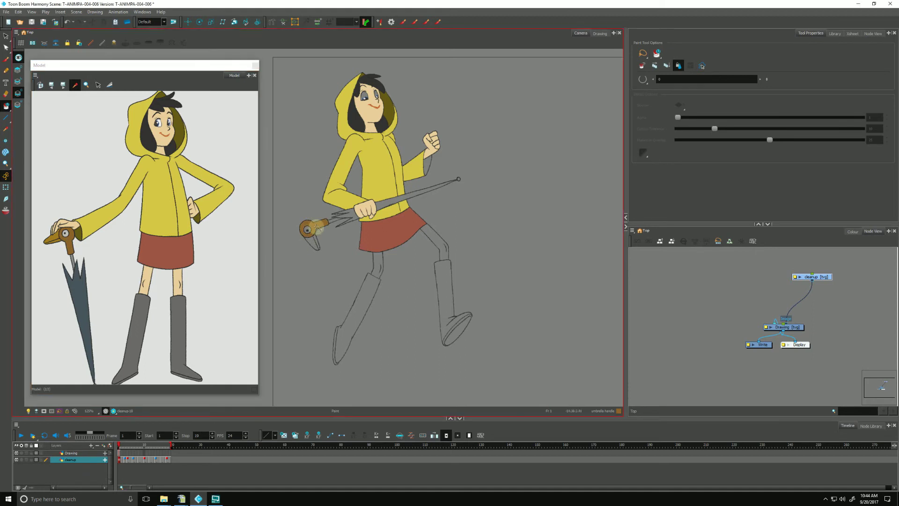
left_click(56, 234)
left_click(307, 239)
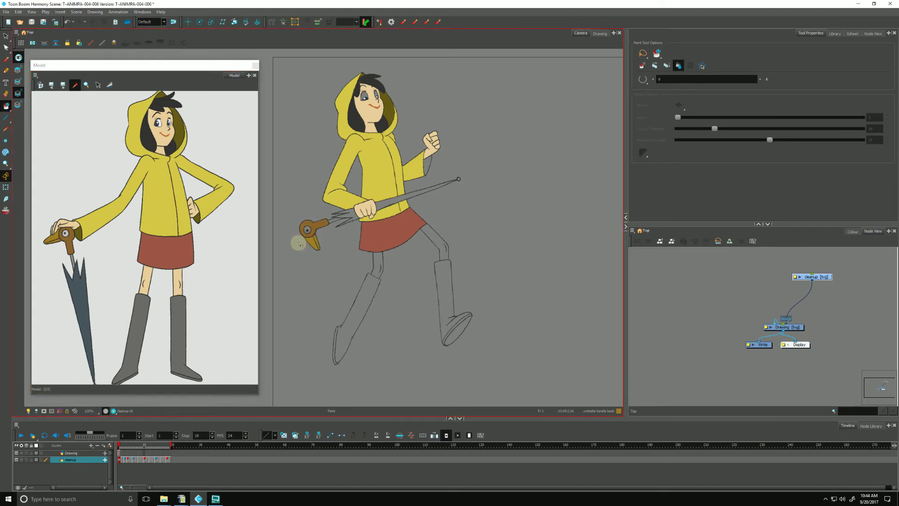
left_click(65, 233)
- Fill the handle's eye, the umbrella canopy dark blue-grey, and the umbrella pole
left_click(321, 294)
left_click(307, 229)
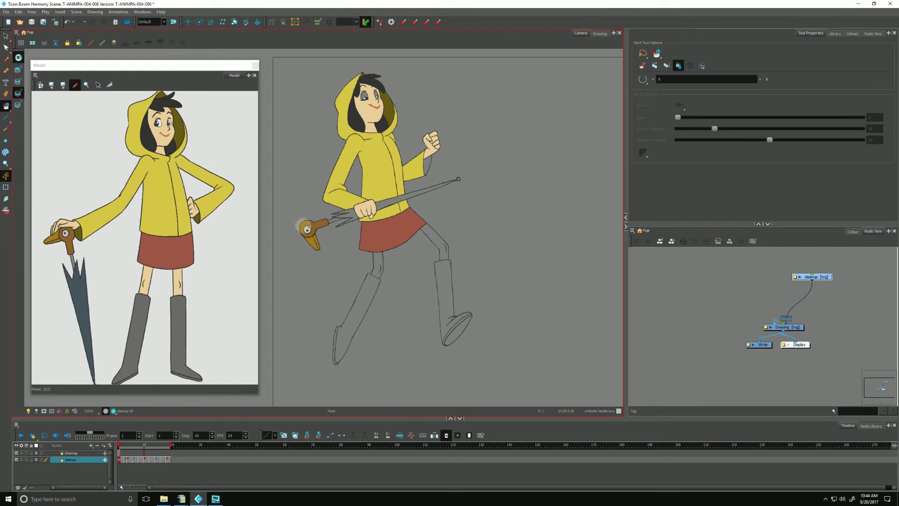
left_click(78, 288)
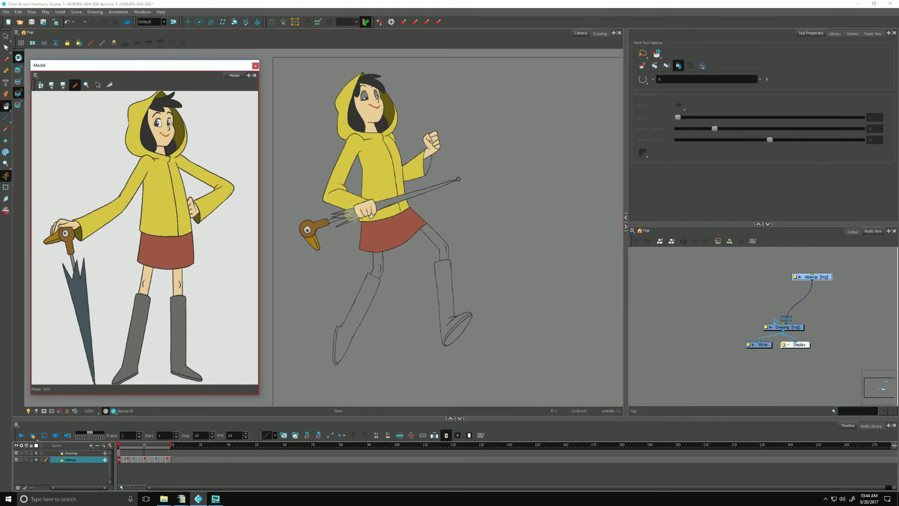
left_click(354, 214)
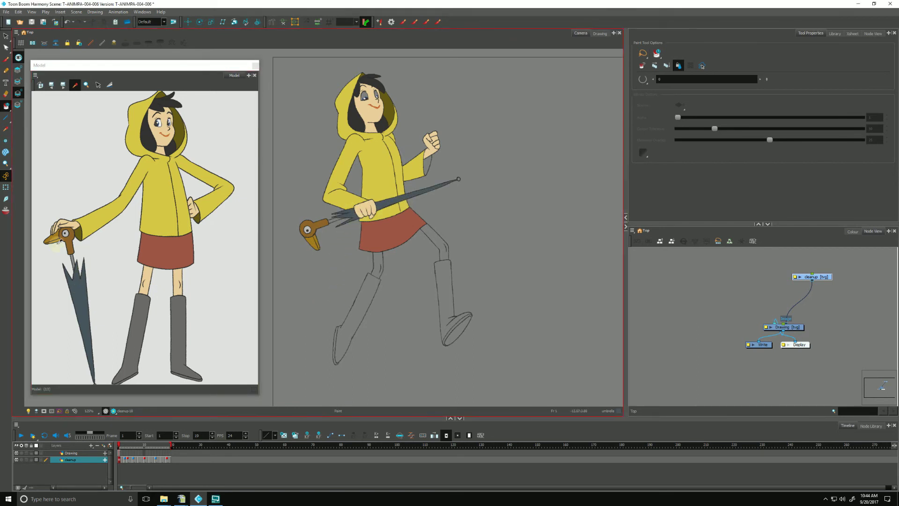
left_click(71, 255)
left_click(352, 230)
- Colour the legs with the model's skin colour and fill the boots grey with a lasso sweep
left_click(180, 132)
left_click_drag(326, 278, 339, 277)
left_click(151, 276)
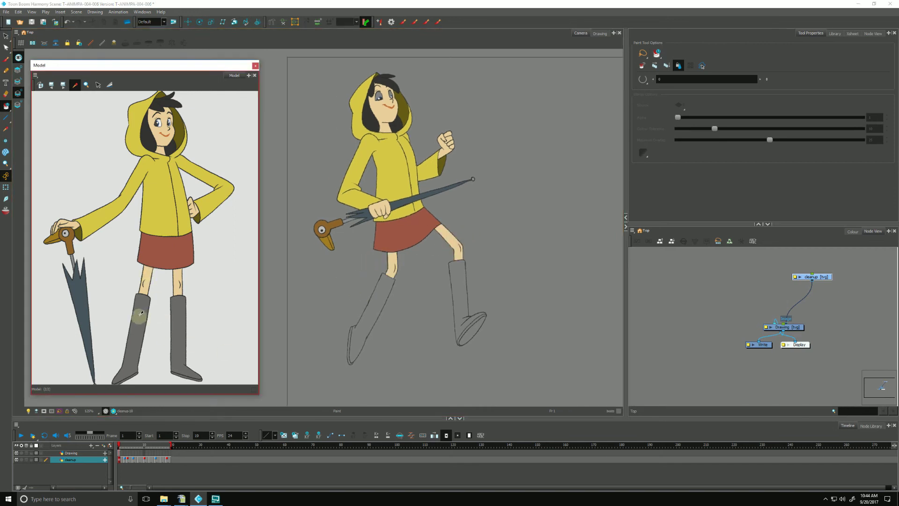
mouse_move(317, 325)
left_mouse_down()
mouse_move(403, 291)
mouse_move(470, 387)
mouse_move(317, 315)
left_mouse_up()
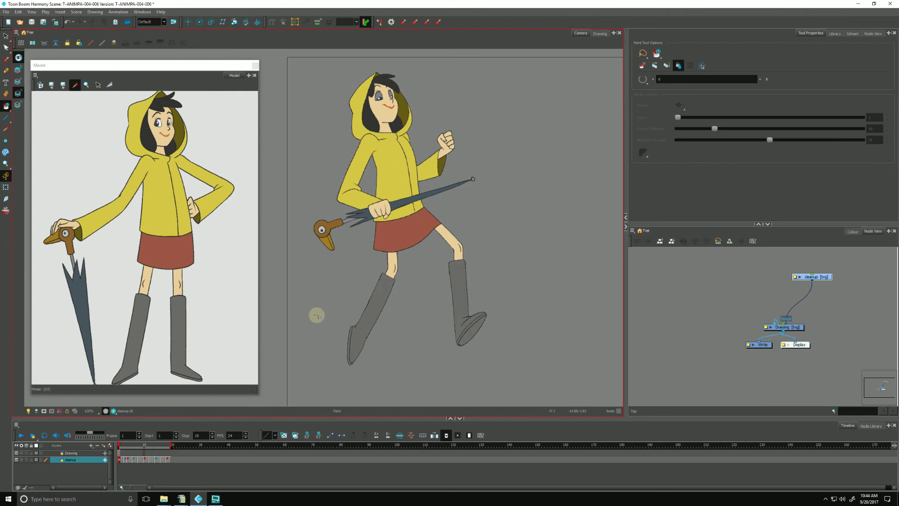
left_click(160, 119)
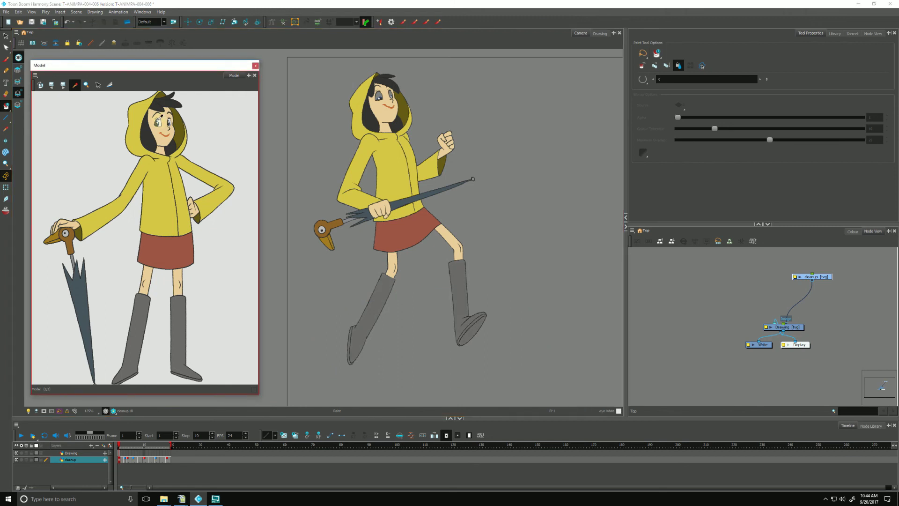